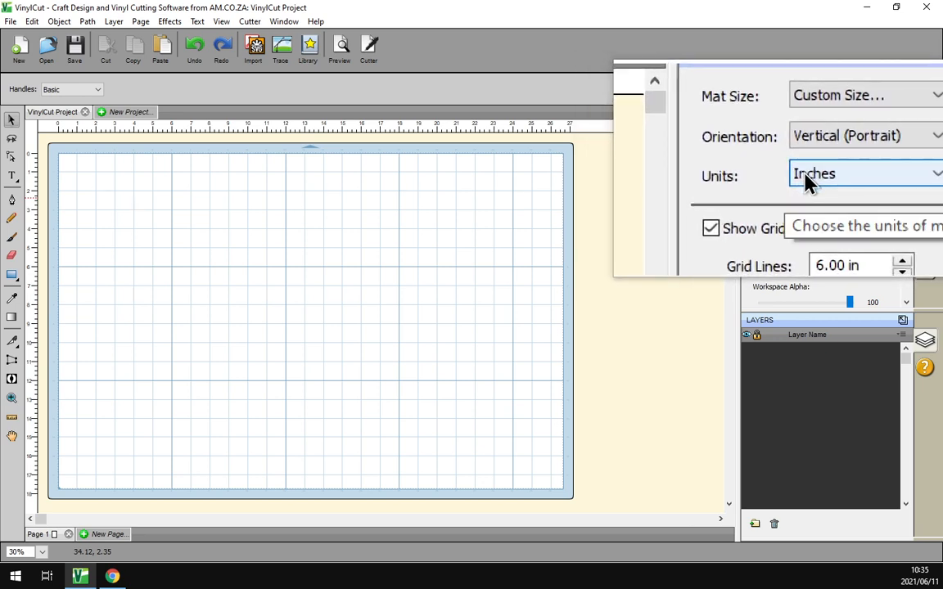
Confirm the custom-size portrait mat is measured in inches.
left_click(814, 176)
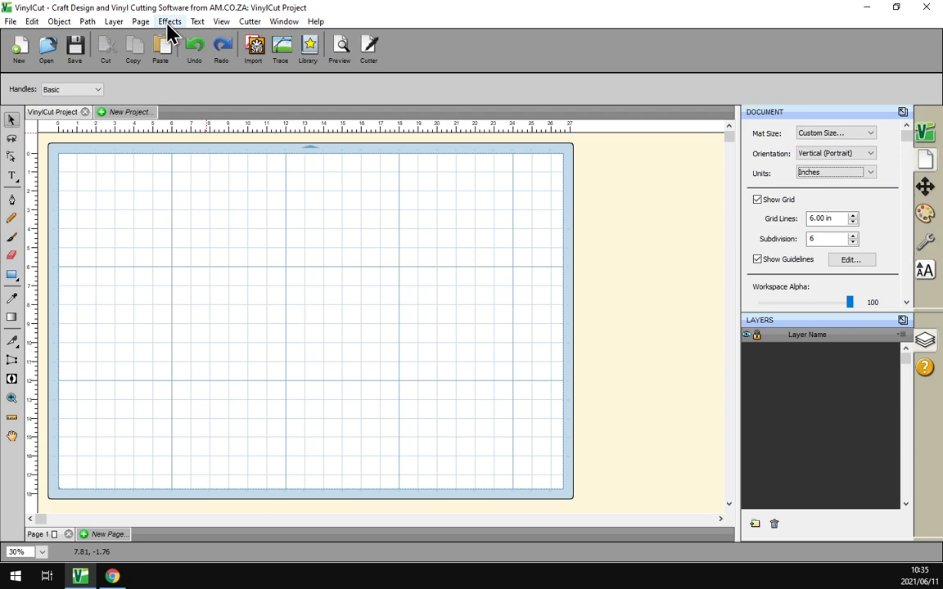
Start the Puzzle Generator from the Effects menu and position its window.
left_click(170, 22)
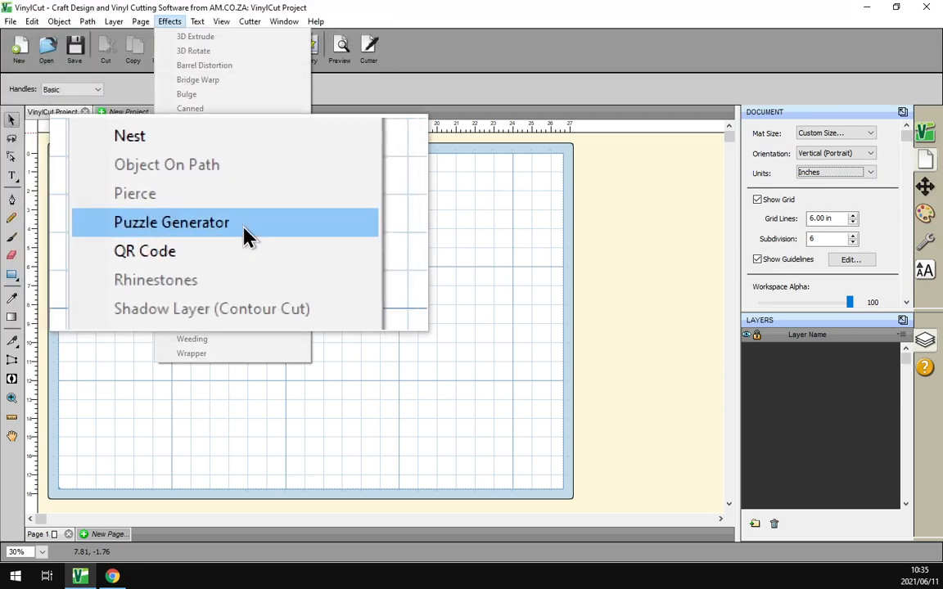
left_click(218, 221)
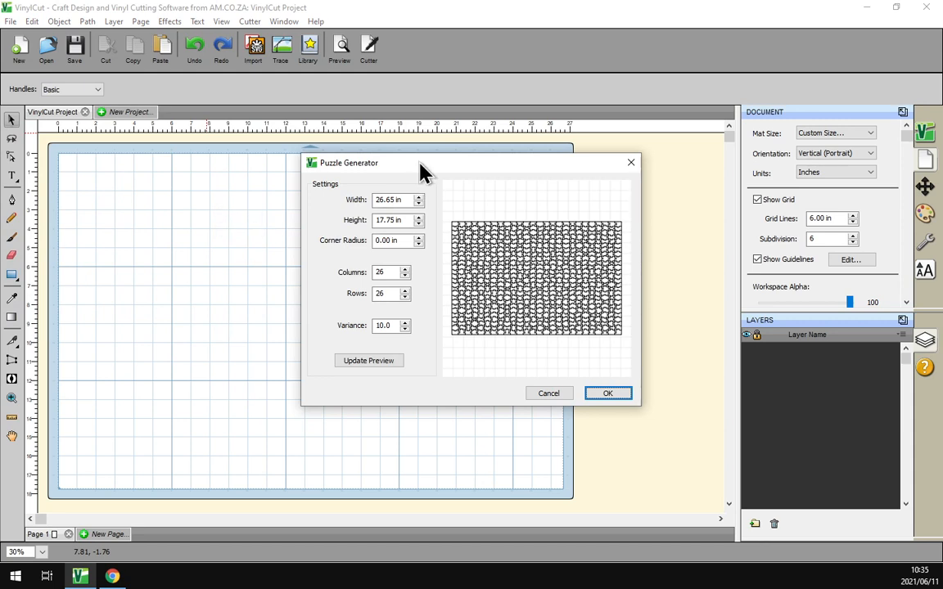
left_click_drag(424, 163, 385, 161)
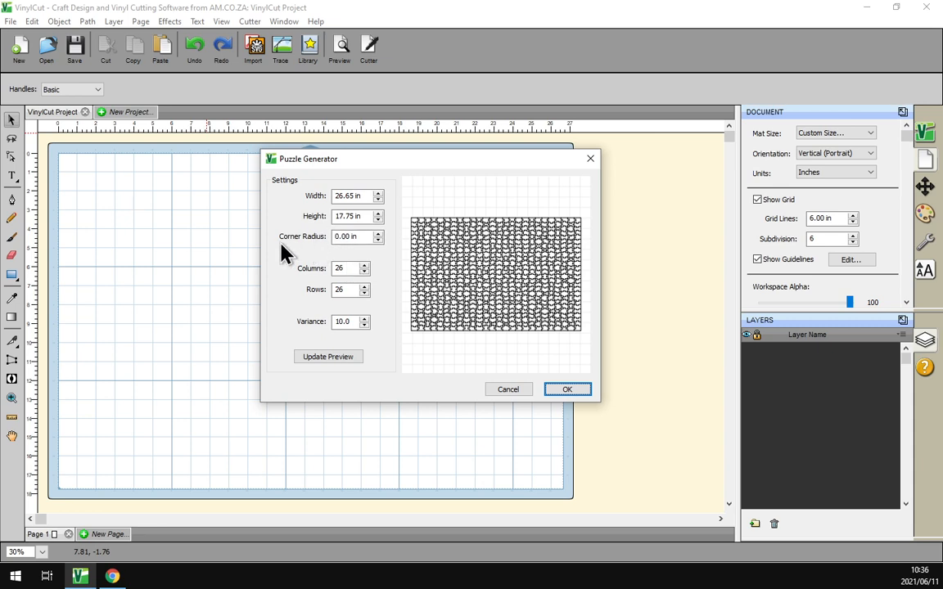
Give the puzzle rounded corners, settling the corner radius at 1.00 in with the preview updated.
left_click(378, 232)
left_click(378, 233)
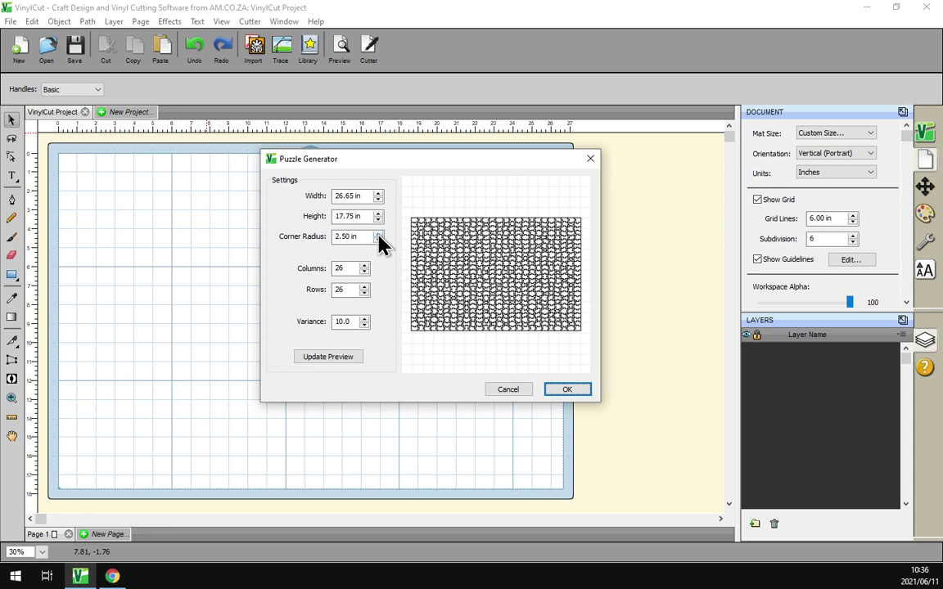
left_click(328, 356)
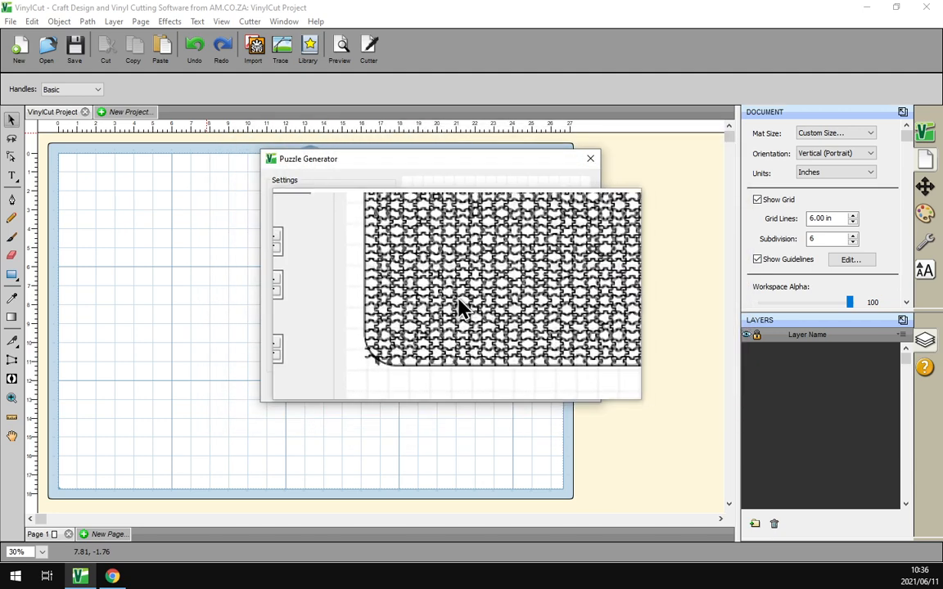
left_click(377, 240)
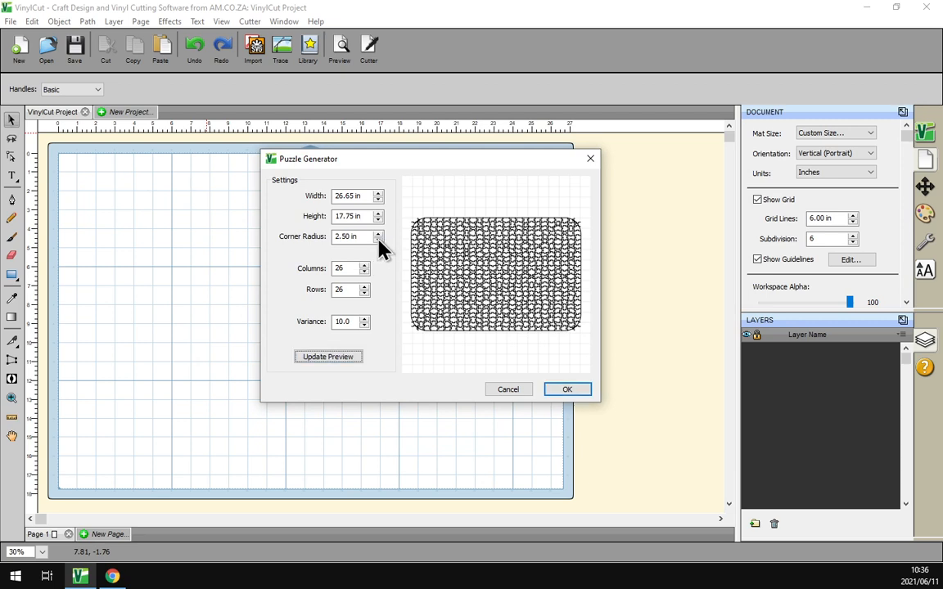
left_click(377, 240)
Set the puzzle to 12 columns by 9 rows and regenerate the preview a few times to reshuffle pieces.
left_click(341, 268)
mouse_move(350, 269)
left_mouse_down()
mouse_move(336, 269)
mouse_move(332, 289)
left_mouse_up()
type("12")
type("9")
left_click(327, 357)
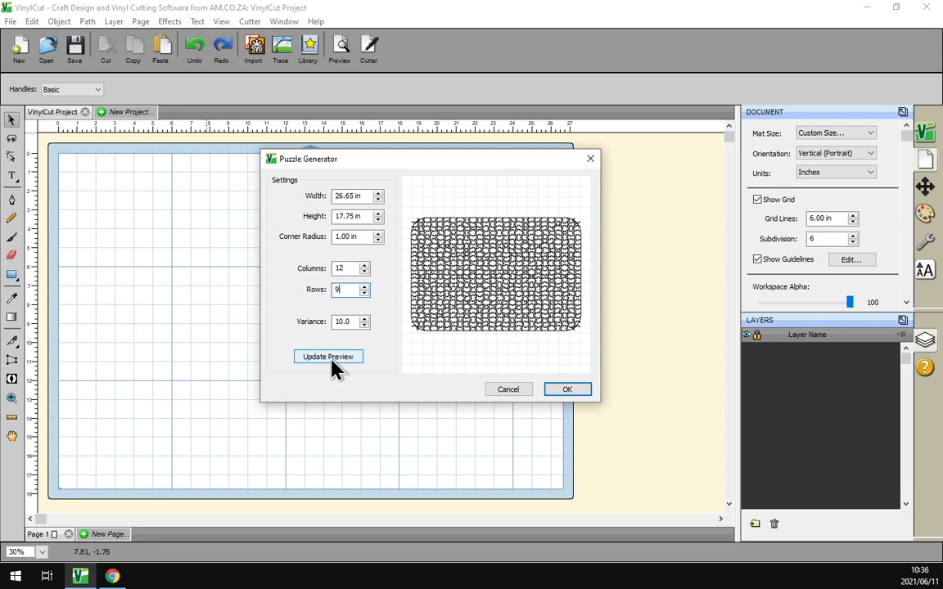
left_click(337, 364)
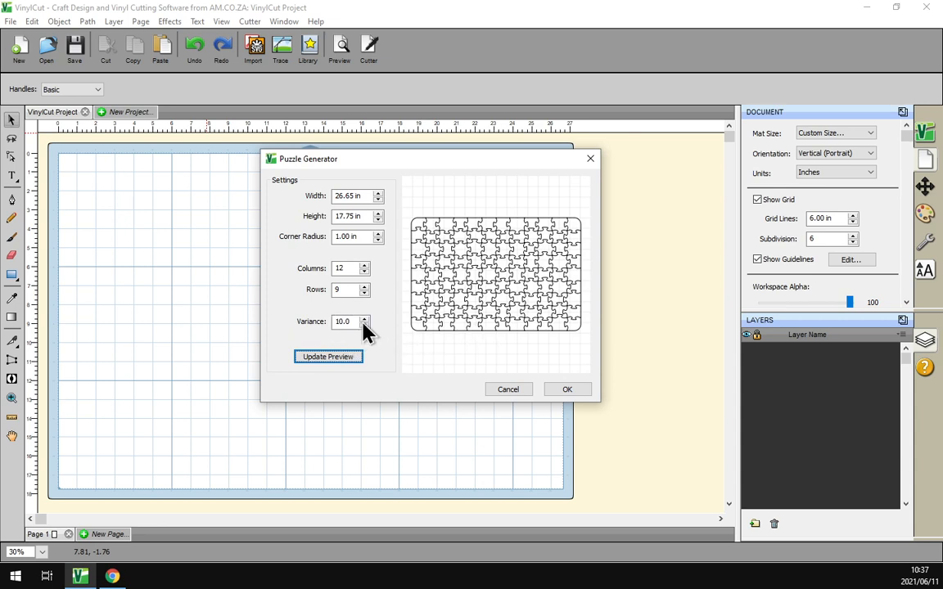
left_click(327, 357)
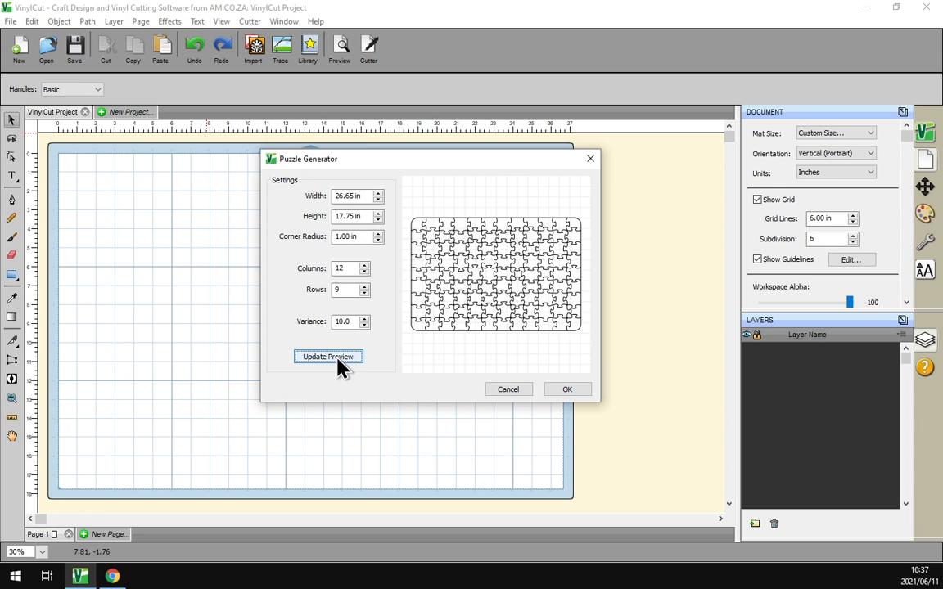
left_click(342, 360)
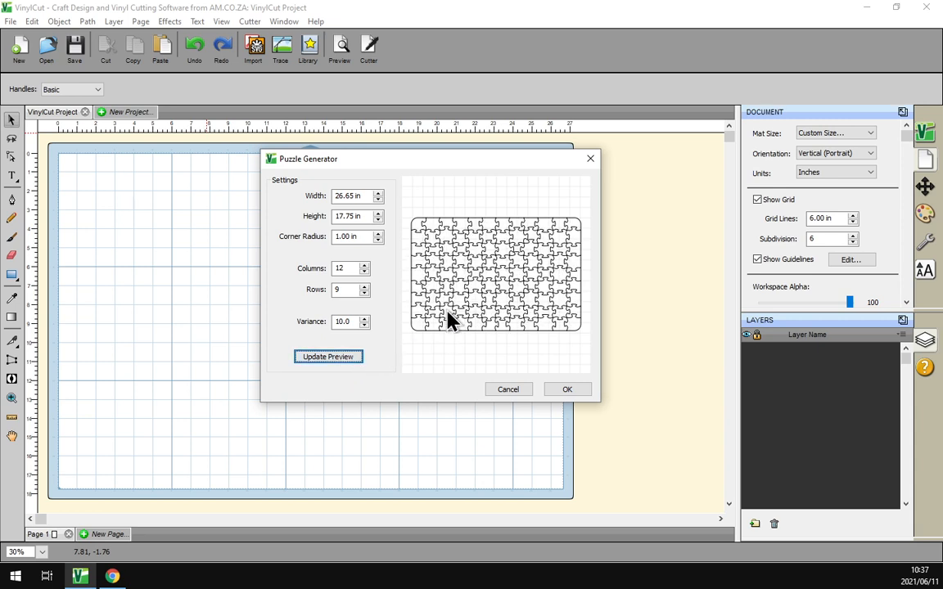
Place the puzzle on the mat, check its cut preview, and select the whole 26.650 × 17.750 in design.
left_click(564, 391)
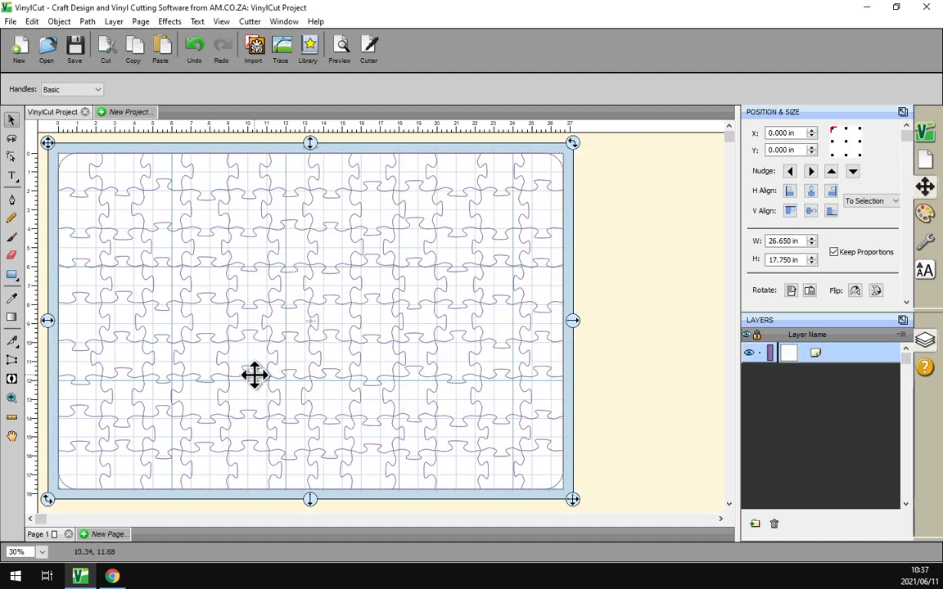
left_click(342, 49)
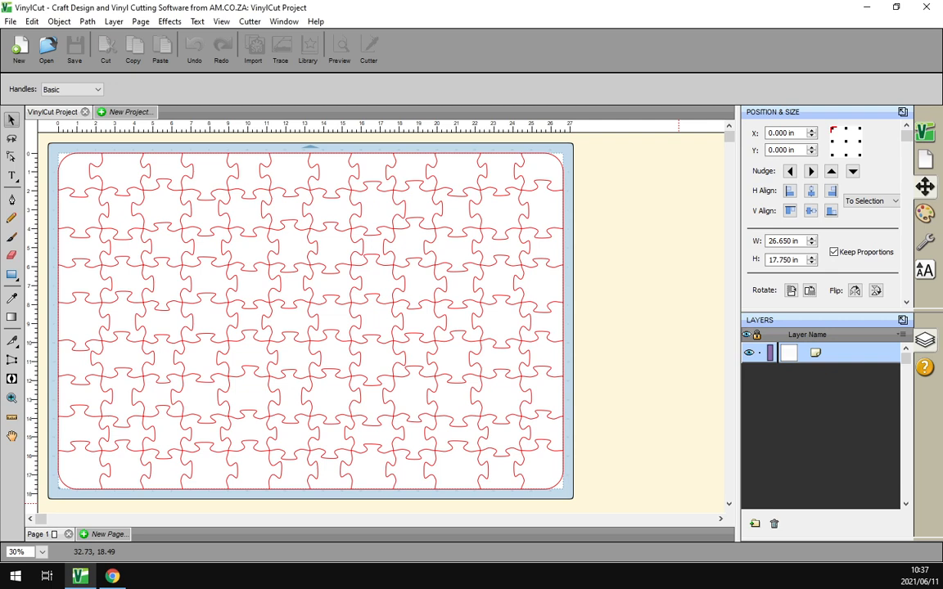
left_click(642, 468)
left_click(641, 471)
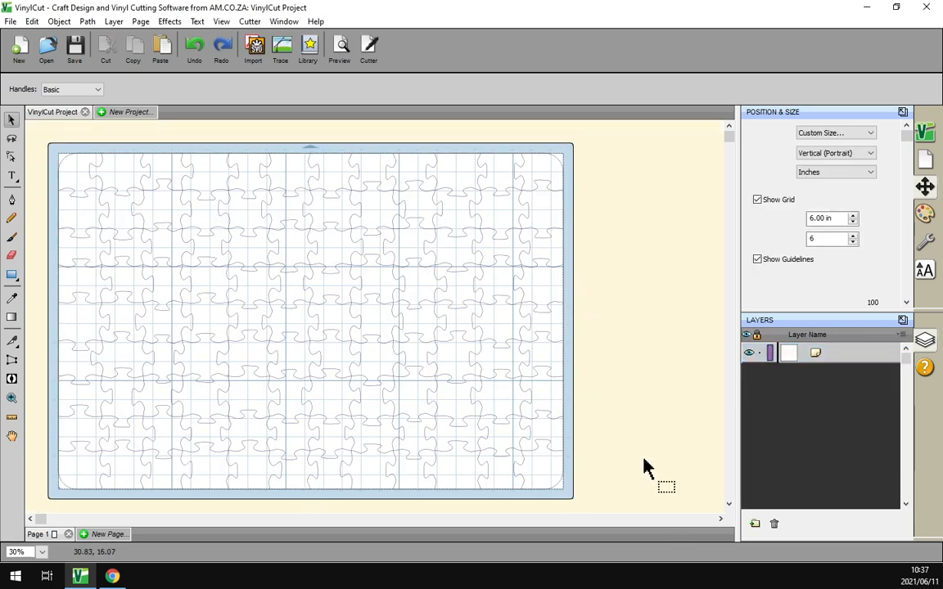
left_click(833, 353)
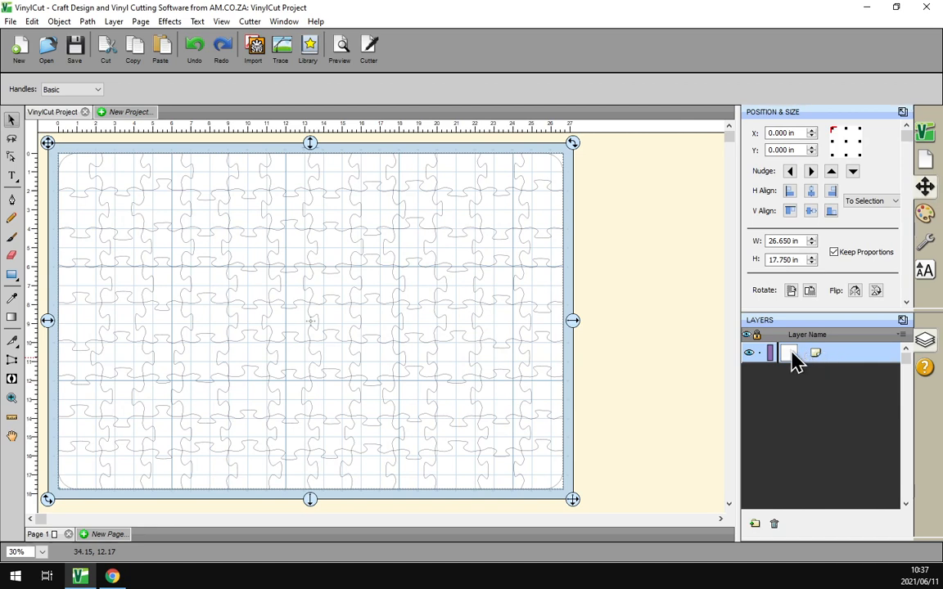
Set the puzzle's fill type to Pattern in the Fill & Stroke panel.
left_click(925, 214)
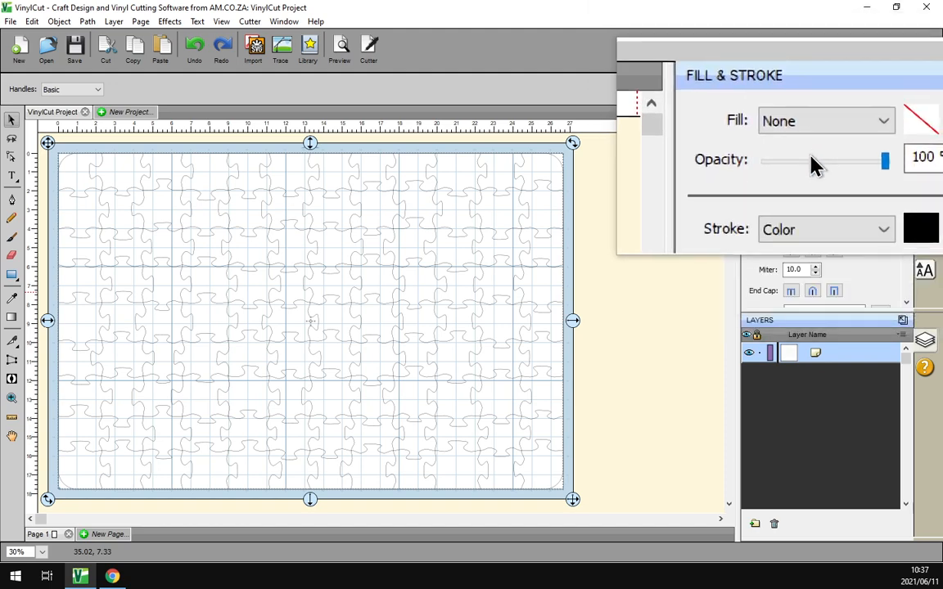
left_click(839, 139)
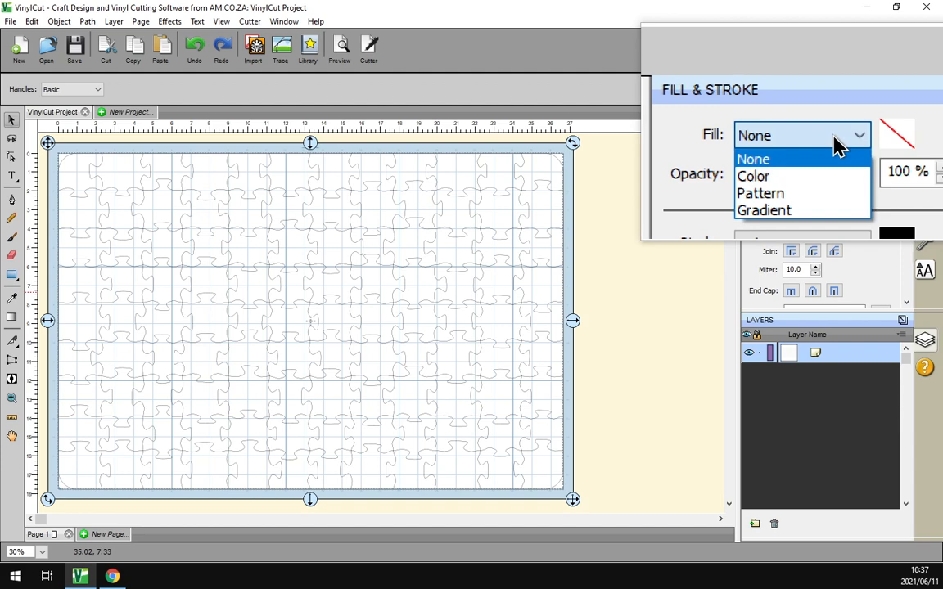
left_click(762, 193)
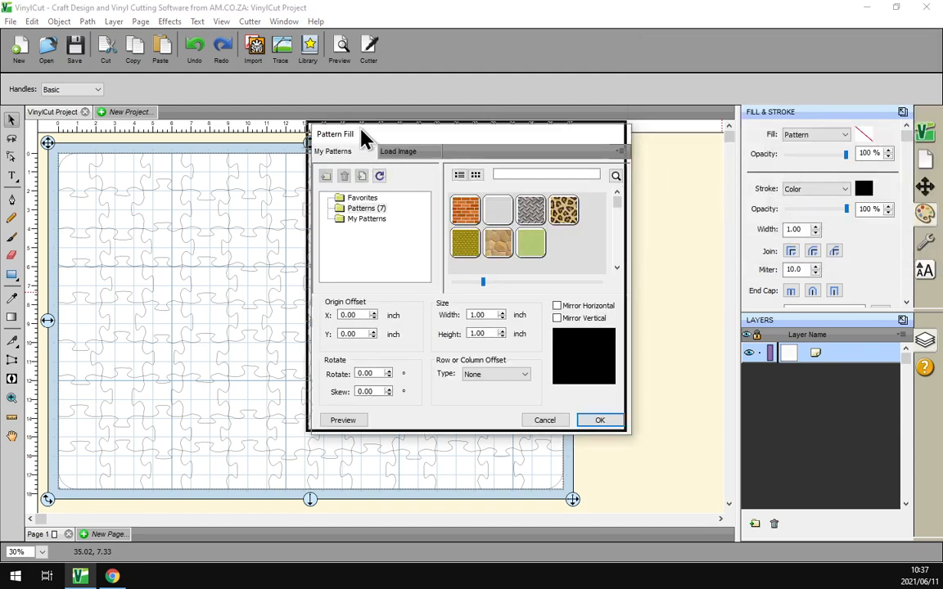
Choose the photo of a woman among pink flowers as the loaded pattern image.
left_click_drag(322, 112, 329, 125)
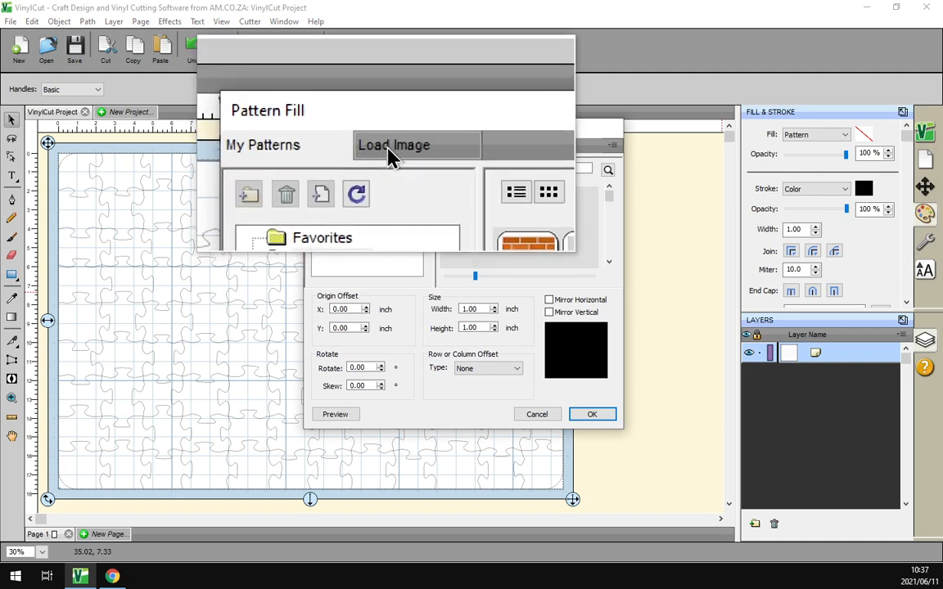
left_click(391, 158)
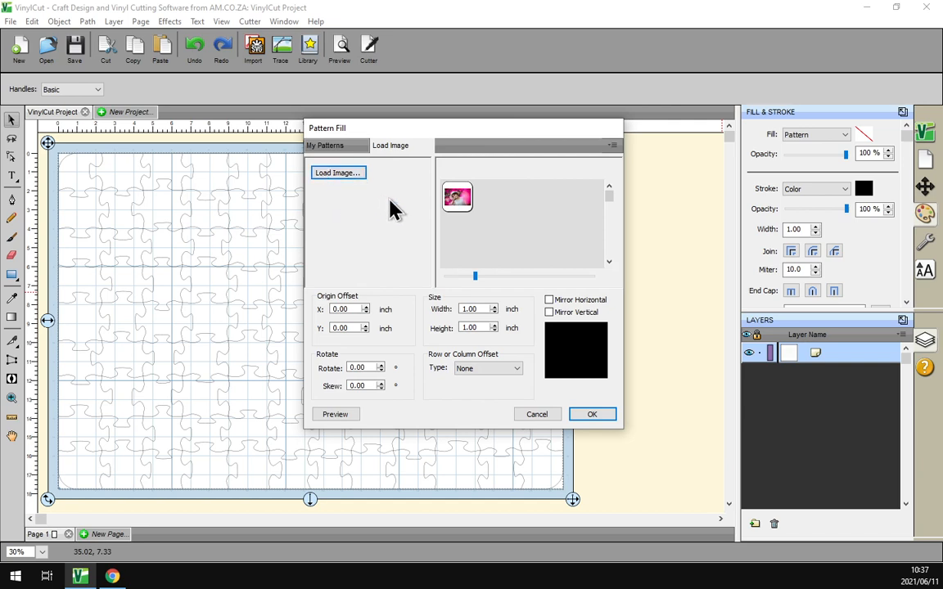
left_click(456, 196)
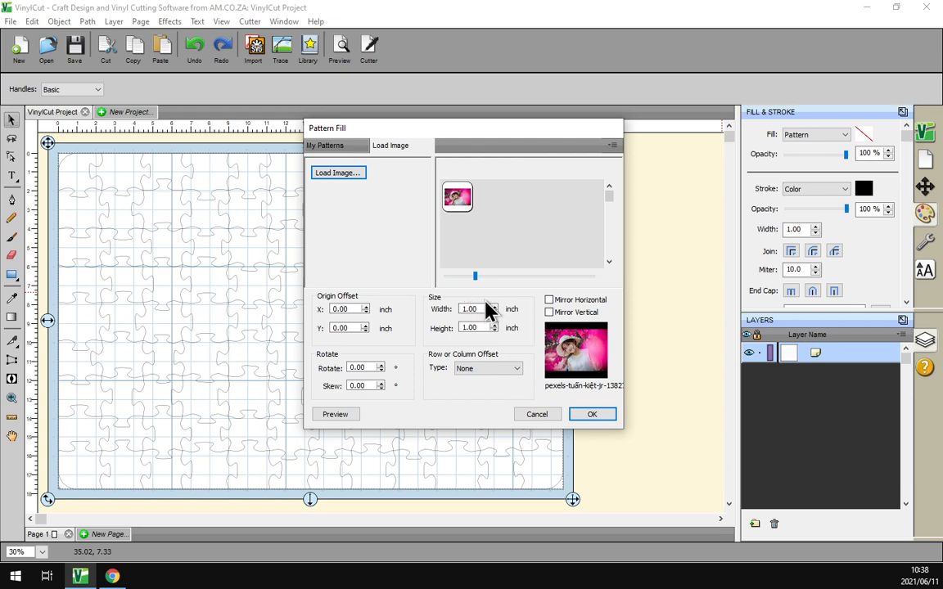
Size the photo pattern to 26.6 × 17.7 in and apply it to the puzzle.
left_click_drag(483, 308, 463, 309)
type("26.6")
double_click(481, 327)
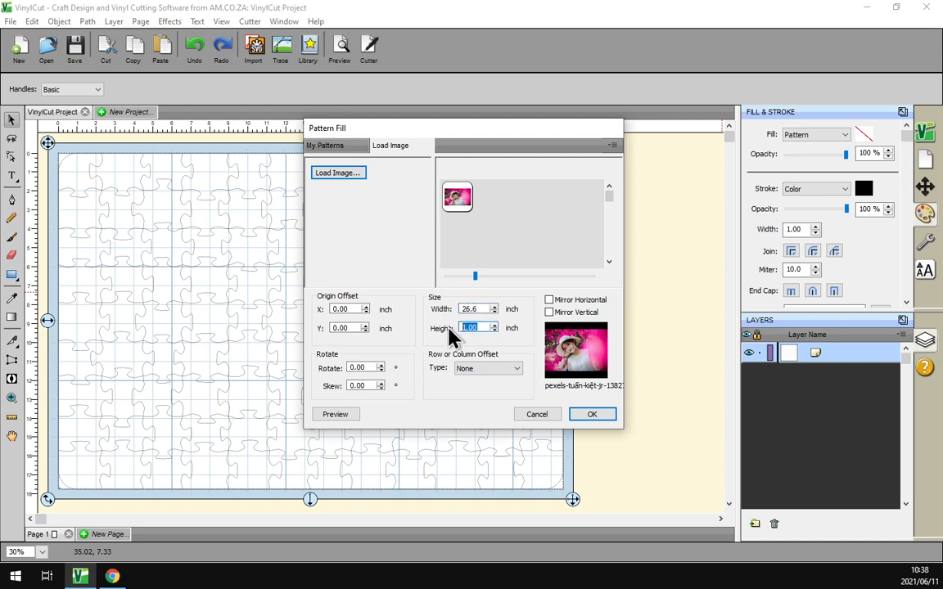
type("17.7")
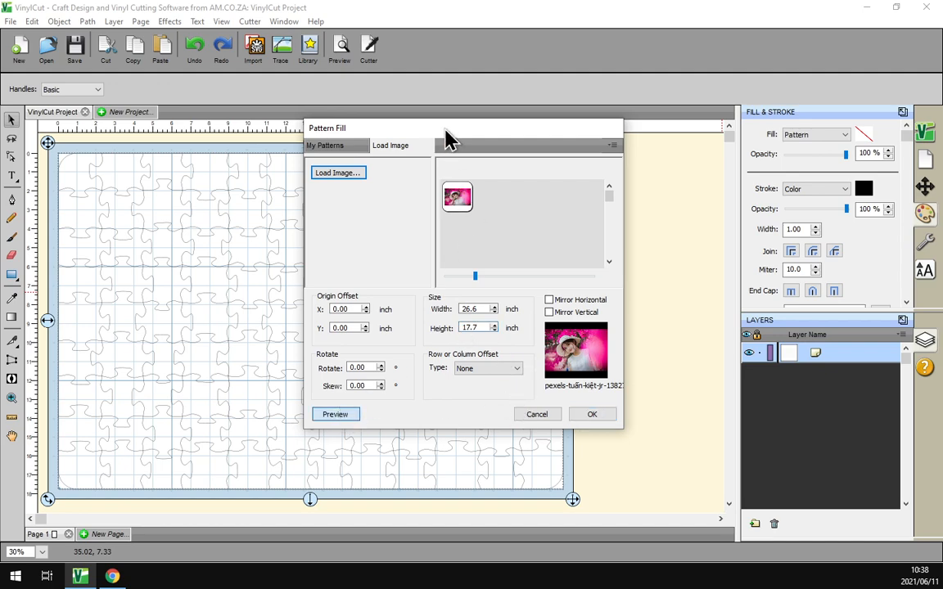
left_click_drag(448, 131, 680, 133)
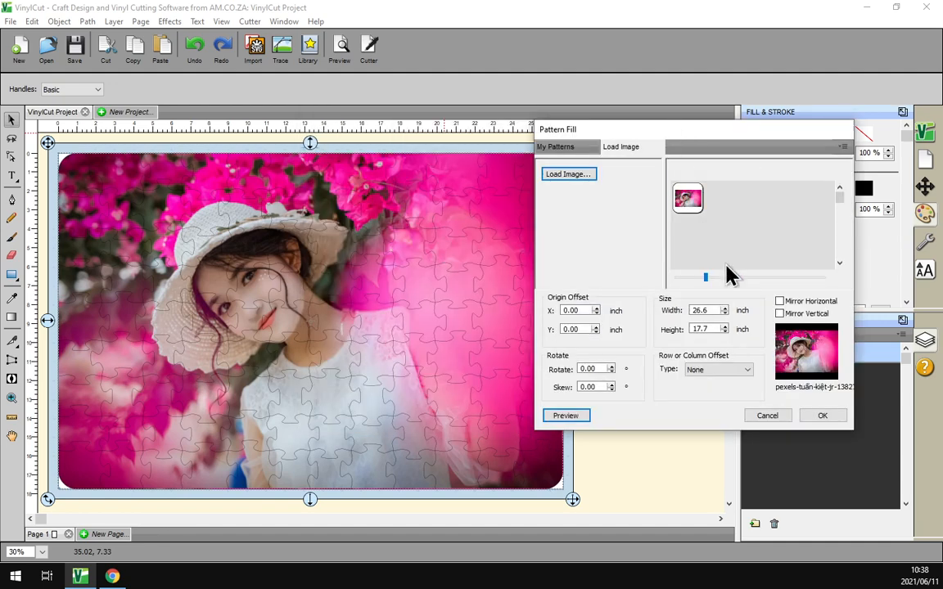
left_click(823, 415)
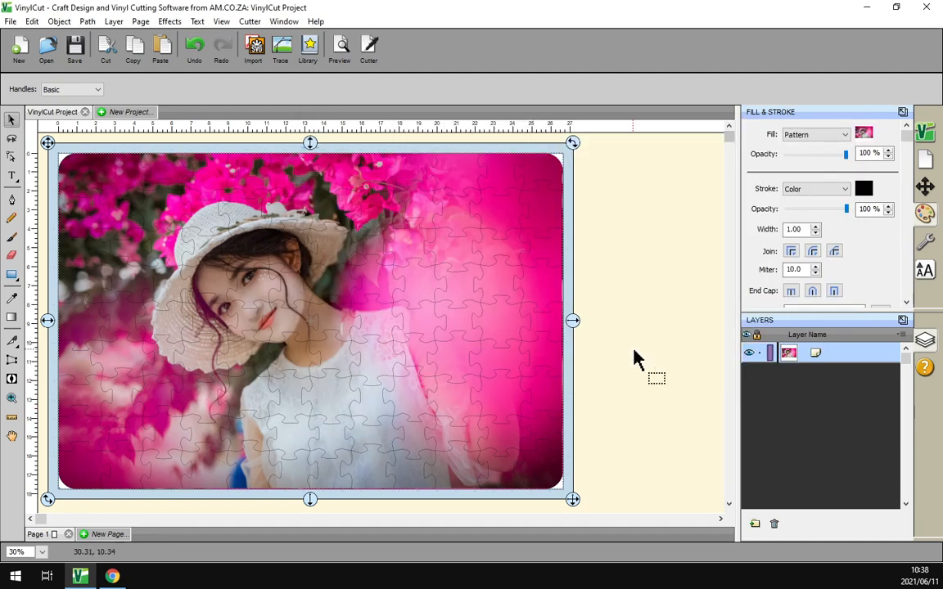
left_click(638, 321)
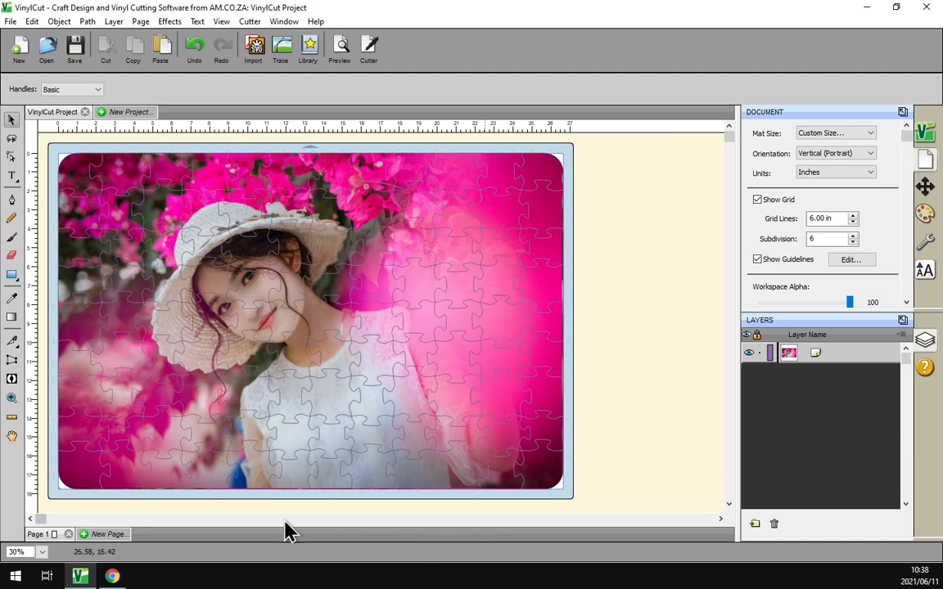
Switch to Chrome showing the VinylCut website.
left_click(79, 576)
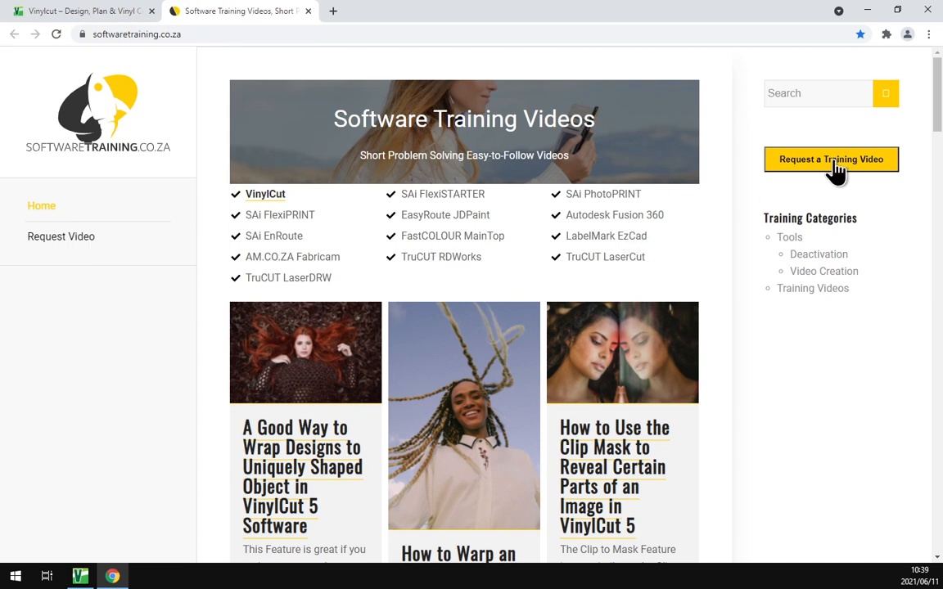
Focus the training site's search box and dismiss its suggestions.
left_click(818, 92)
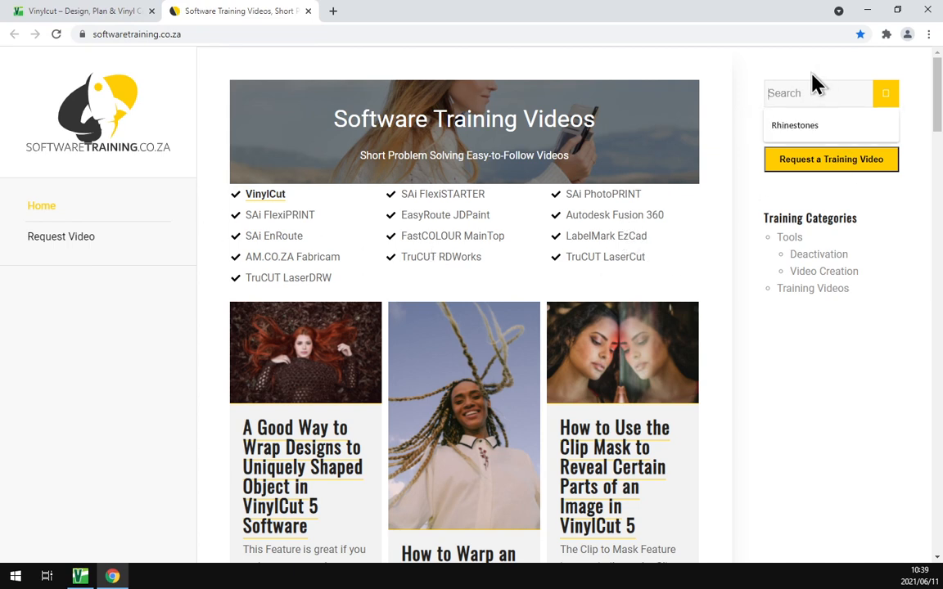
key("Escape")
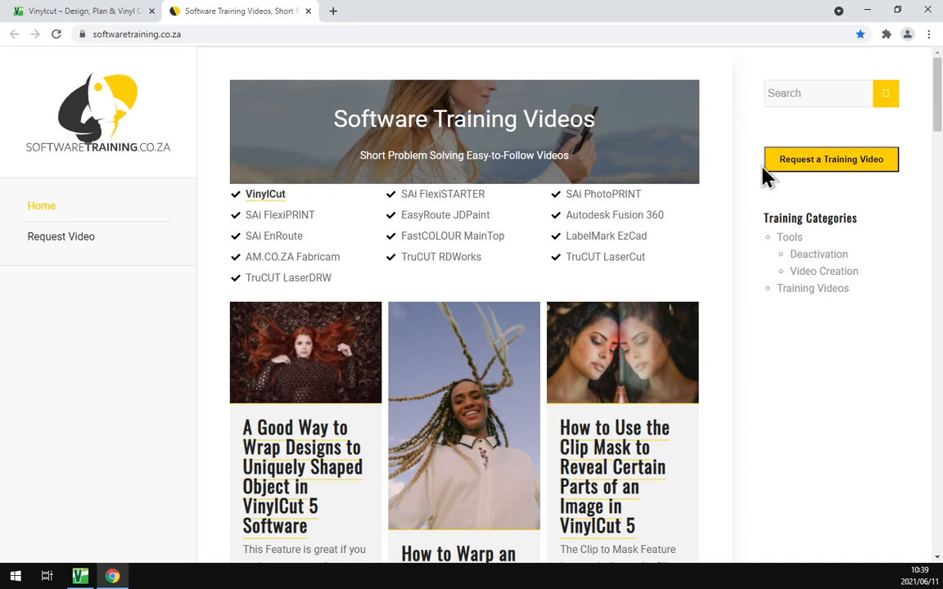